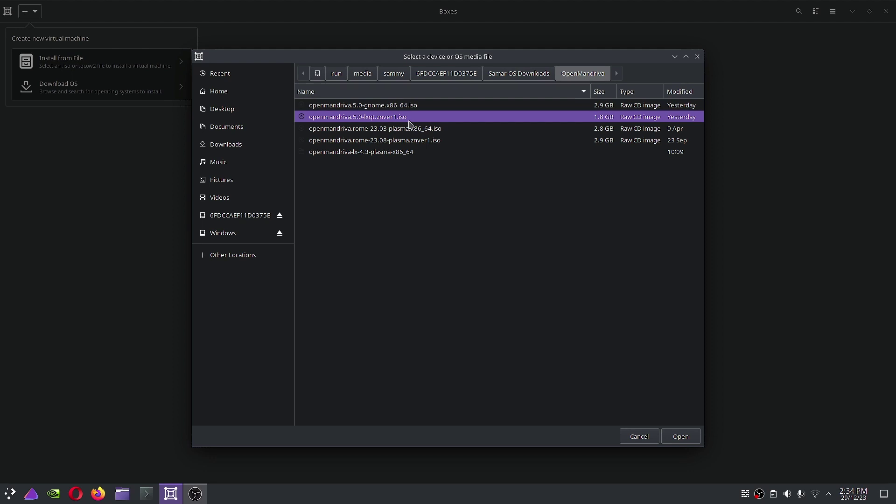
Use the OpenMandriva LXQt ISO and create the VM with 4 GiB memory and 35 GiB storage.
click(680, 436)
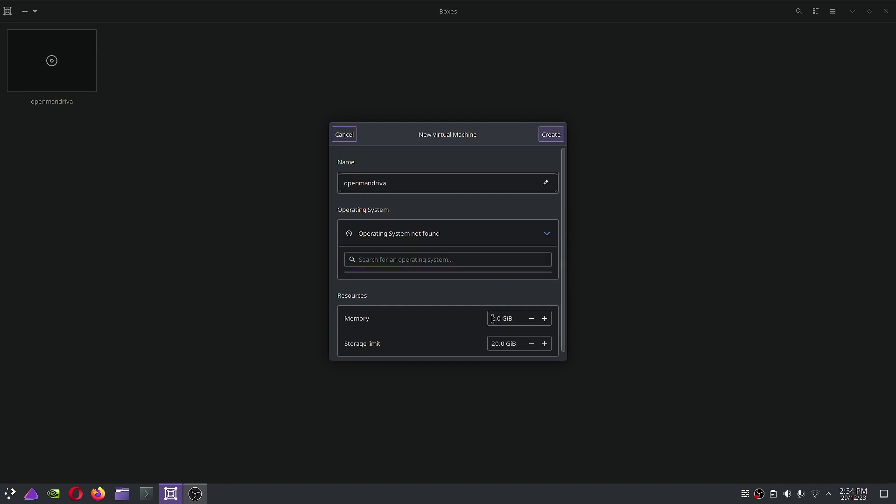
drag(493, 318, 496, 319)
text(4)
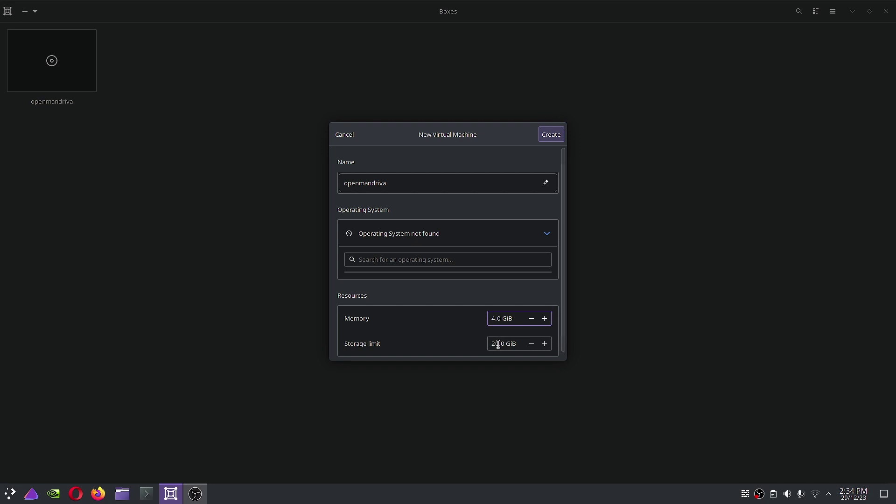
drag(499, 344, 486, 350)
text(35)
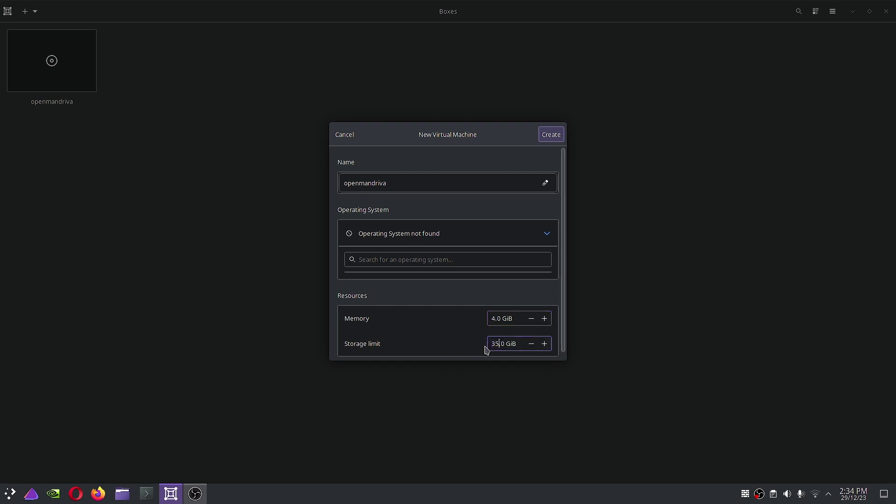
click(556, 135)
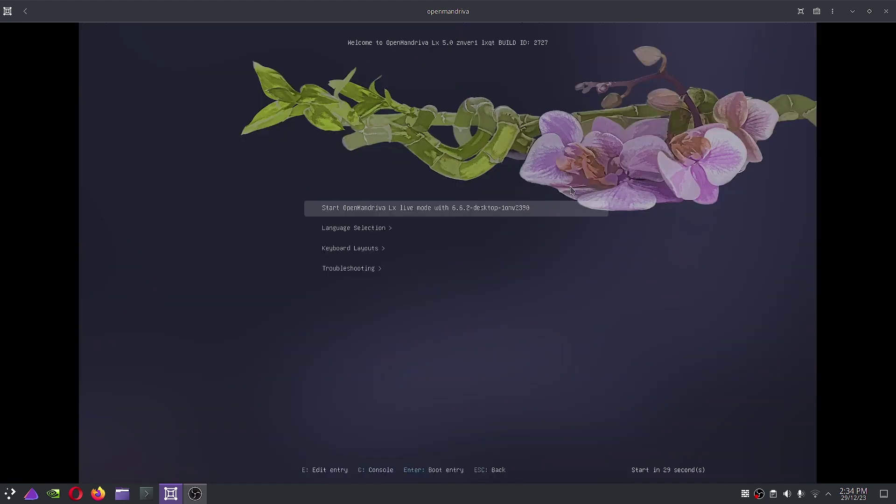
key(Down)
key(Down)
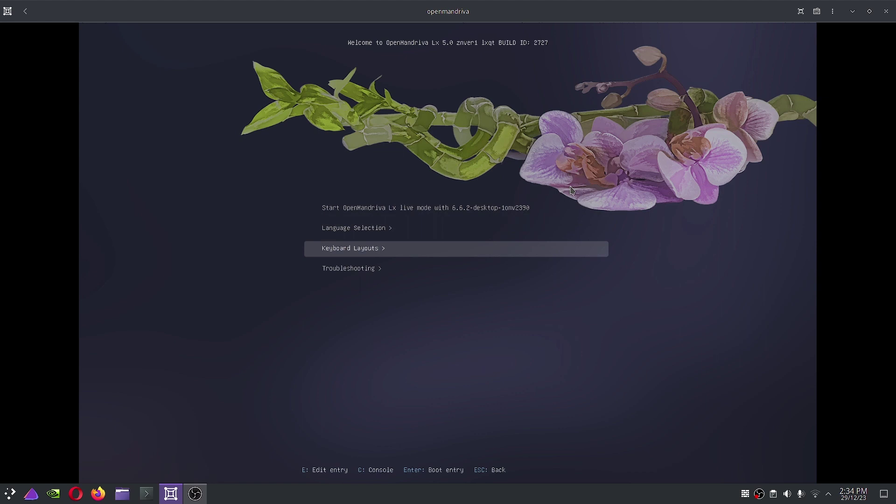
key(Up)
key(Up)
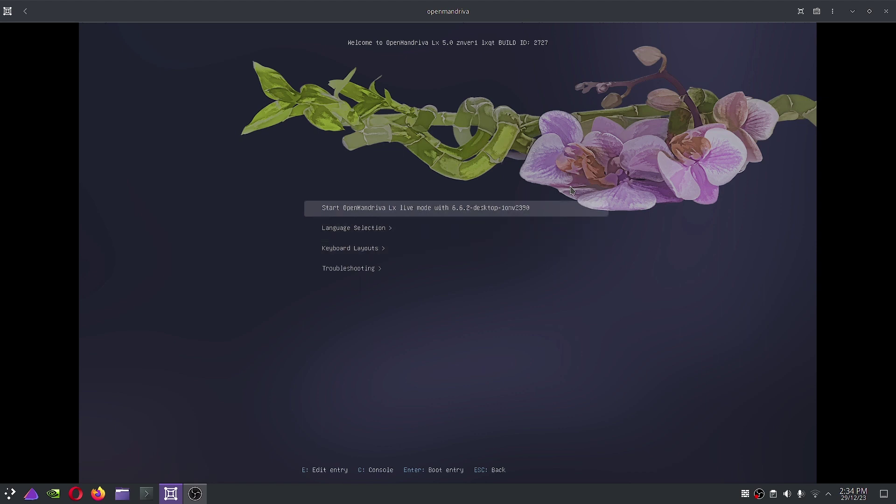
key(Down)
key(Up)
key(Down)
key(Return)
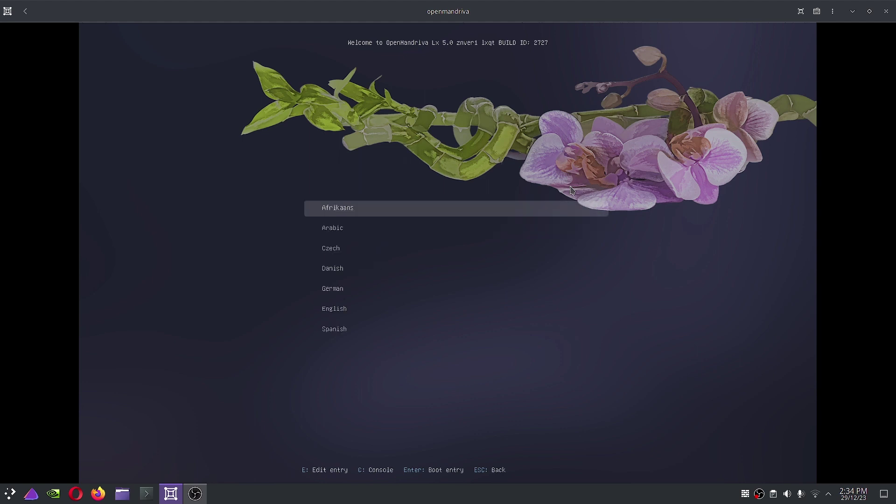
key(Down)
key(Down)
key(Down)
key(Down)
key(Down)
key(Down)
key(Down)
key(Down)
key(Down)
key(Down)
key(Down)
key(Down)
key(Down)
key(Down)
key(Down)
key(Down)
key(Down)
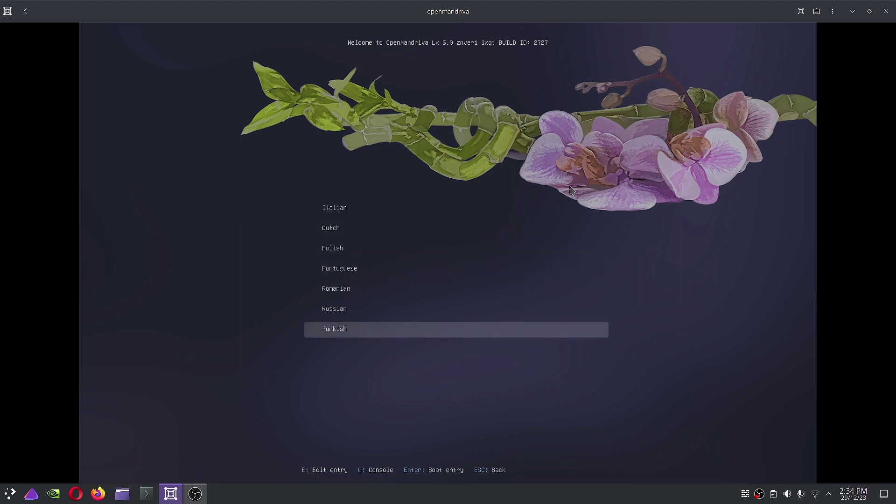
key(Escape)
key(Down)
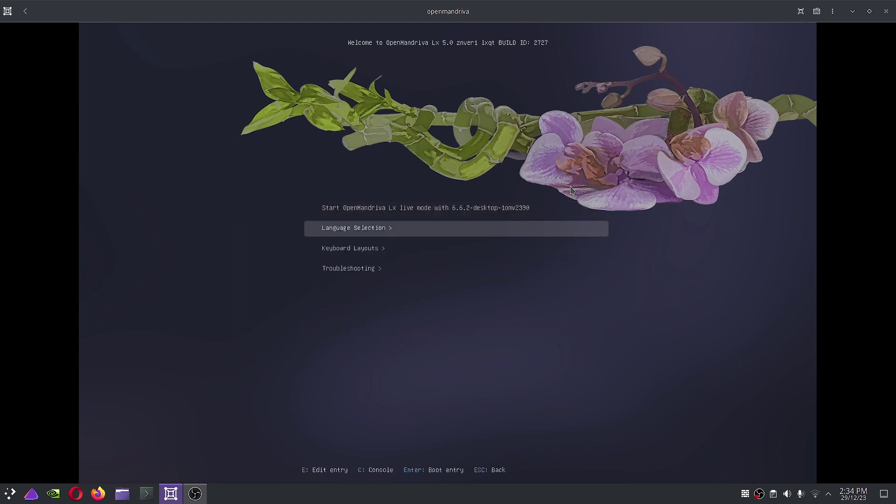
key(Down)
key(Return)
key(Down)
key(Down)
key(Down)
key(Down)
key(Down)
key(Down)
key(Down)
key(Down)
key(Down)
key(Down)
key(Down)
key(Down)
key(Down)
key(Down)
key(Down)
key(Down)
key(Down)
key(Down)
key(Down)
key(Down)
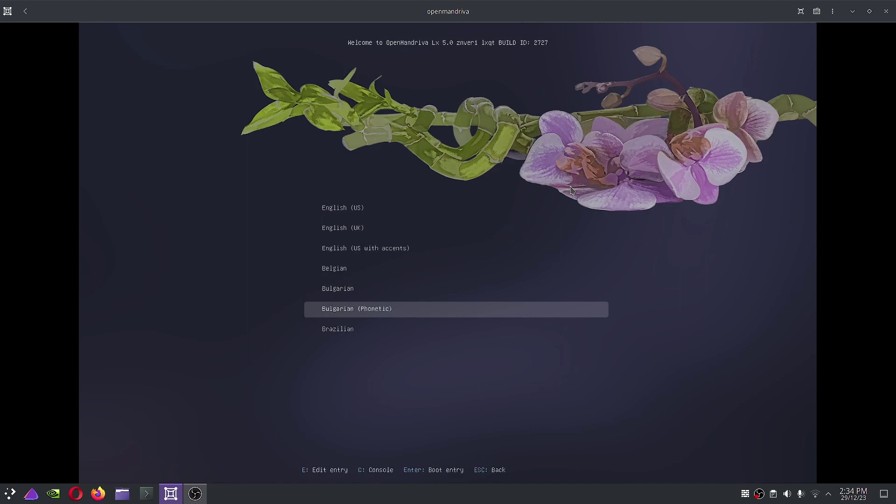
key(Down)
key(Down)
key(Down)
key(Down)
key(Down)
key(Down)
key(Down)
key(Down)
key(Down)
key(Down)
key(Down)
key(Down)
key(Down)
key(Down)
key(Down)
key(Down)
key(Down)
key(Down)
key(Down)
key(Down)
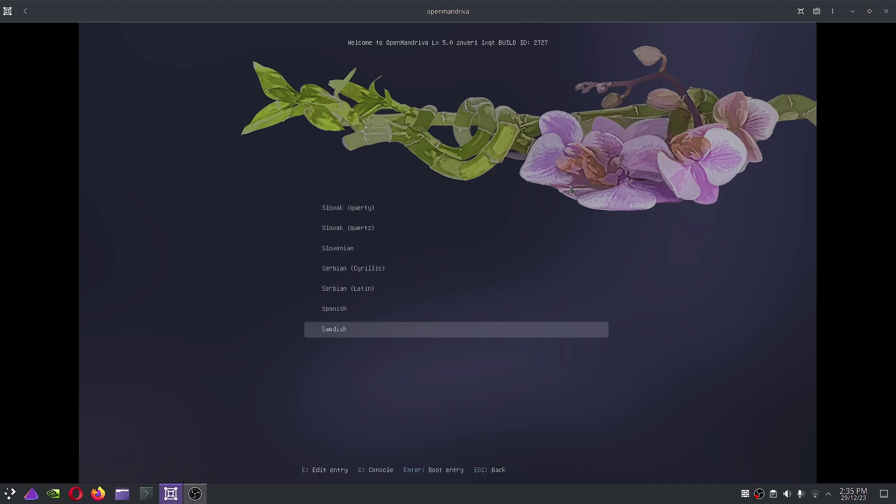
key(Return)
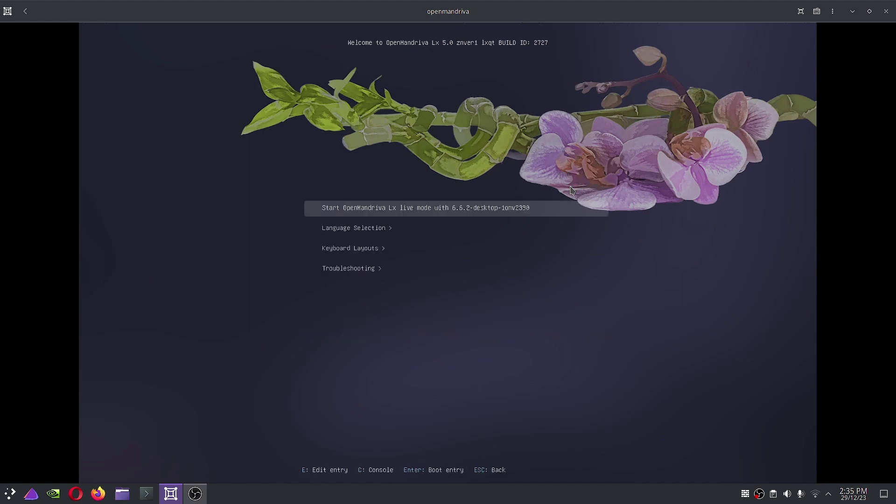
key(Down)
key(Down)
key(Down)
key(Return)
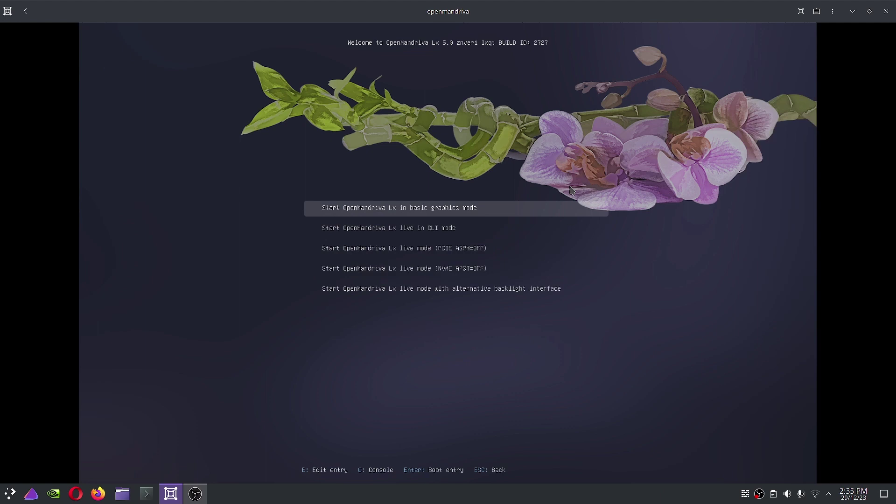
key(Down)
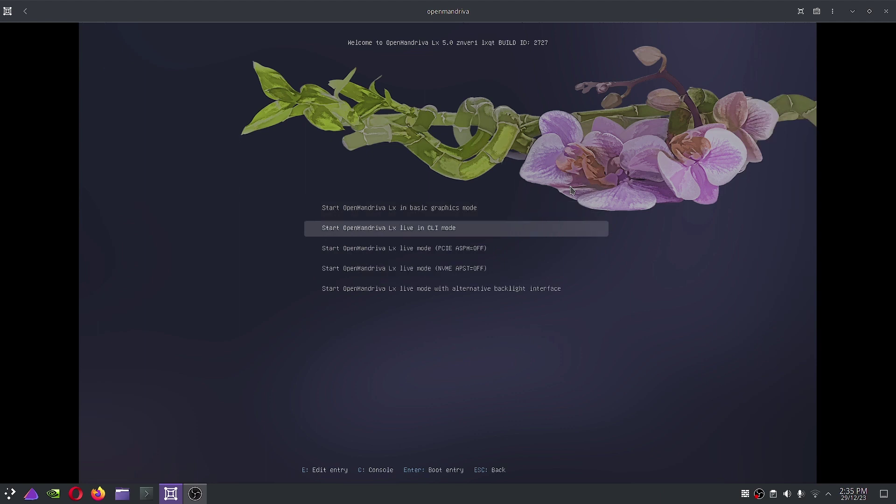
key(Down)
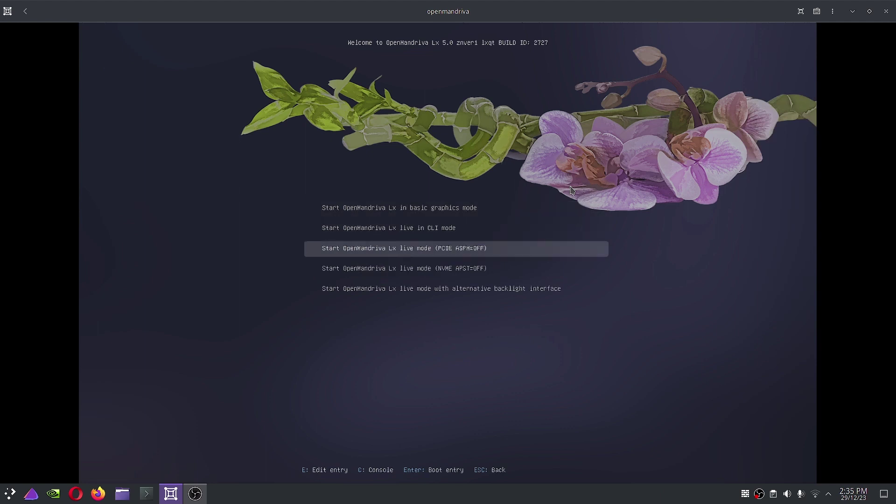
key(Down)
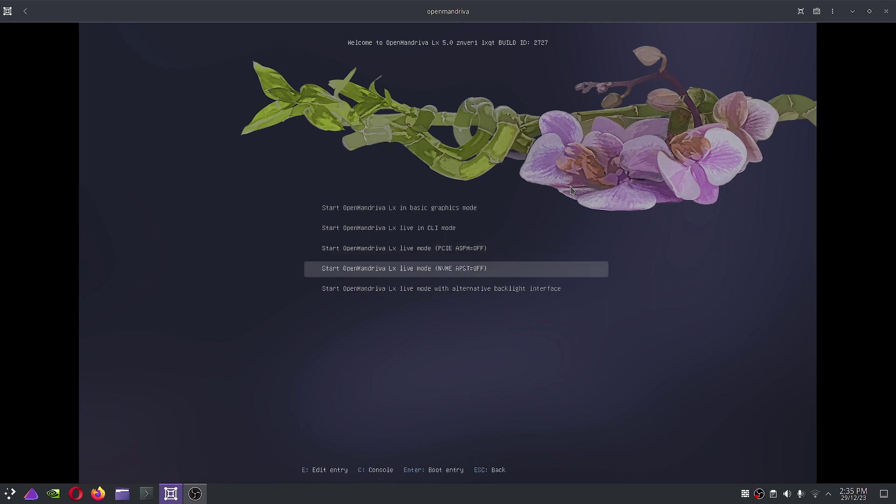
key(Down)
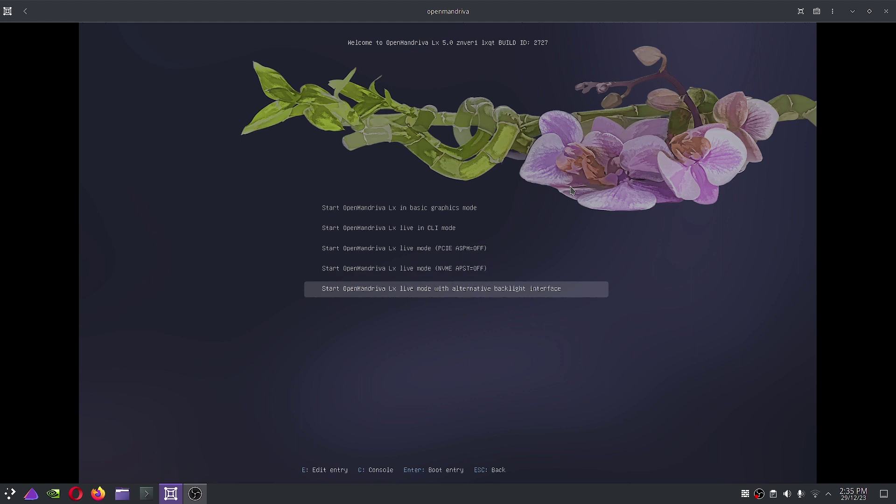
key(Escape)
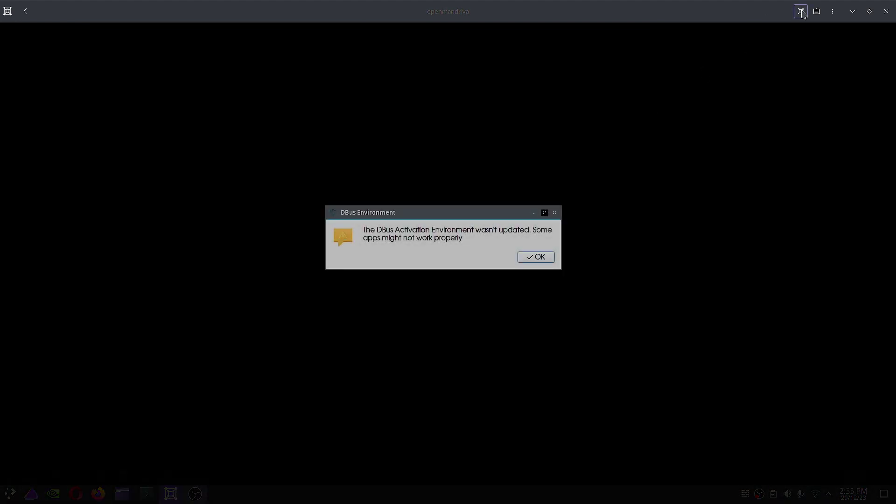
Dismiss the DBus environment warning on the live LXQt desktop.
click(535, 256)
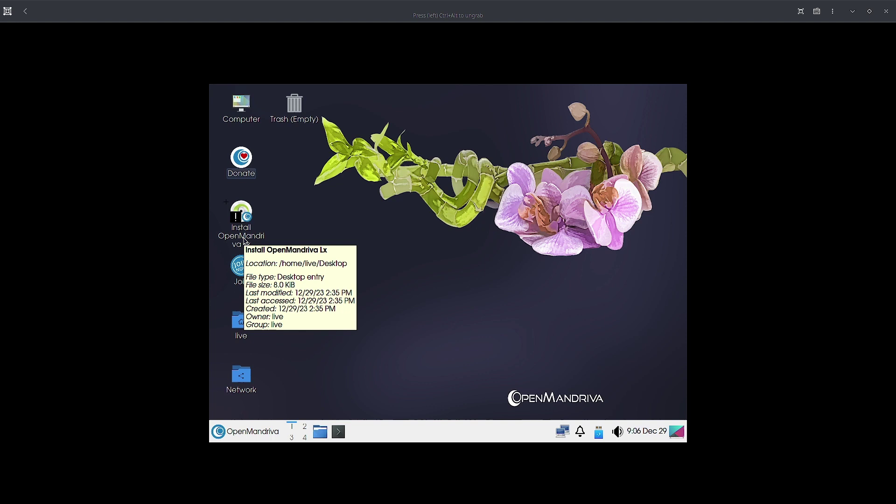
Launch the Install OpenMandriva Lx installer from the desktop and move past its welcome page.
click(243, 241)
double_click(244, 241)
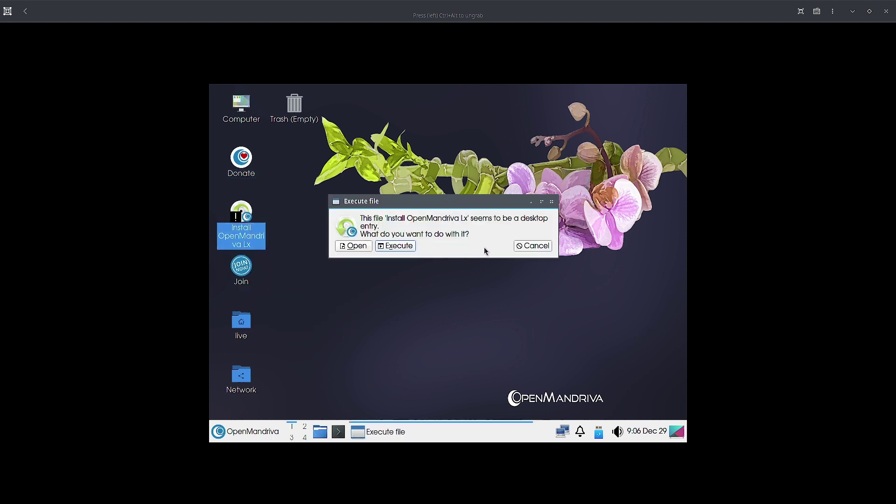
click(409, 248)
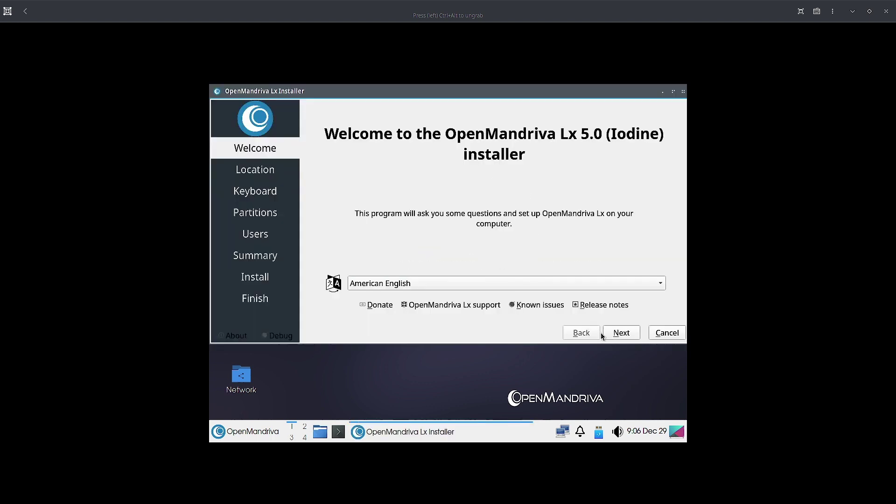
click(621, 334)
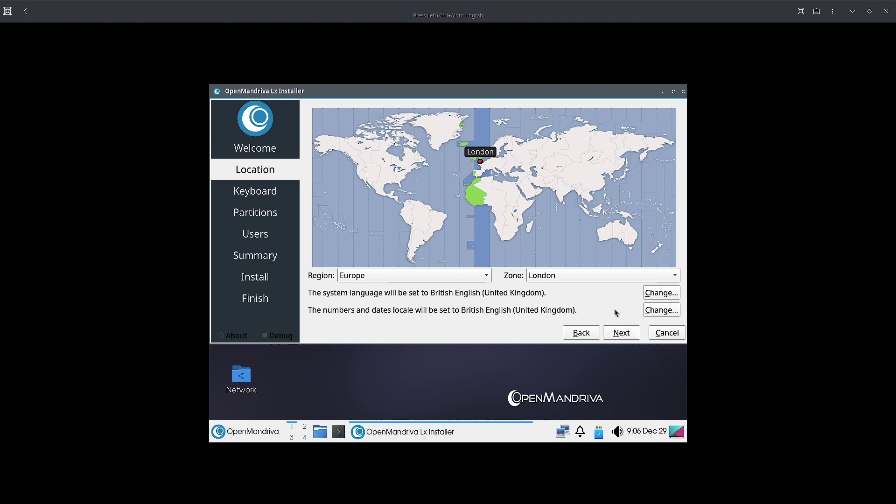
Set the time zone to Asia/Calcutta and the keyboard to Indian, English (India, with rupee).
click(560, 194)
click(628, 332)
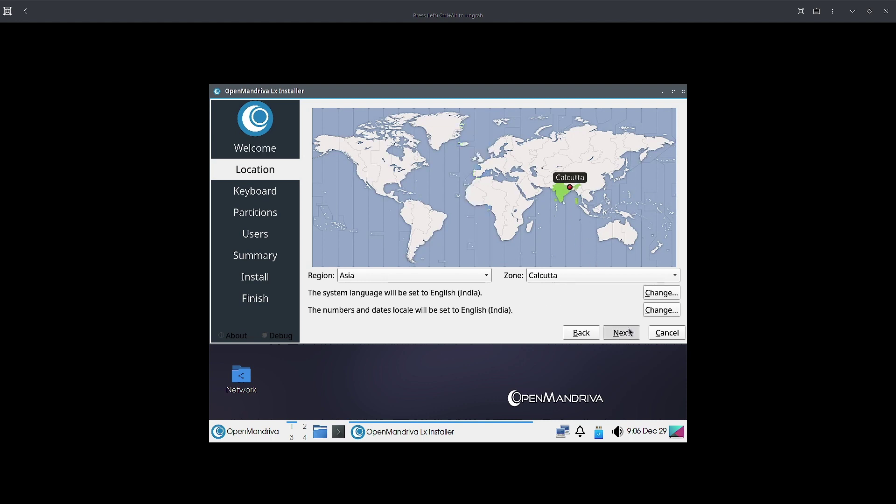
scroll(417, 270, down, 5)
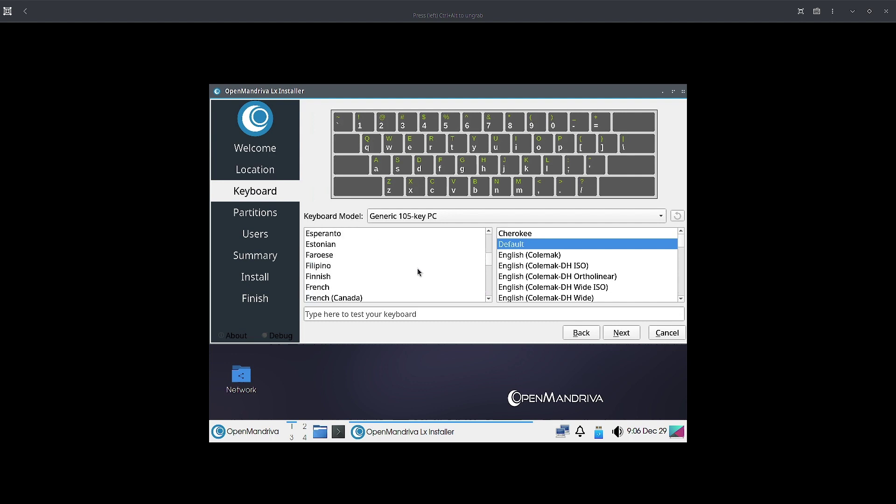
scroll(417, 273, down, 2)
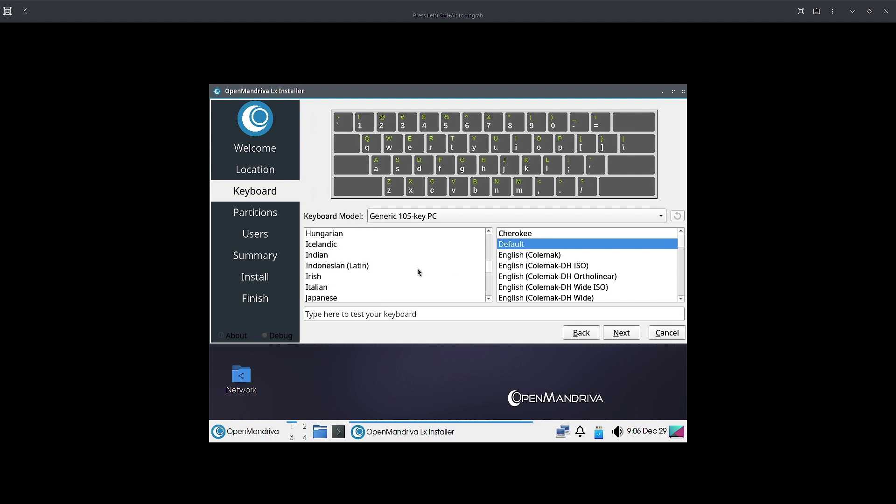
click(327, 256)
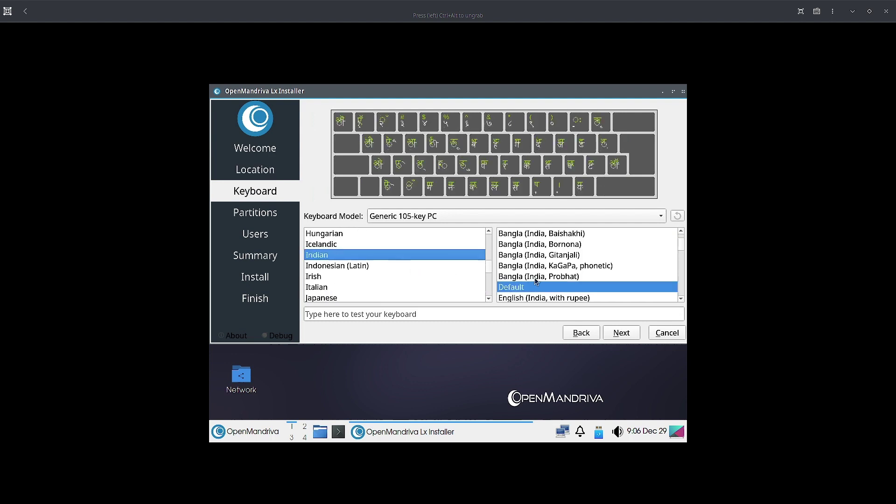
click(553, 296)
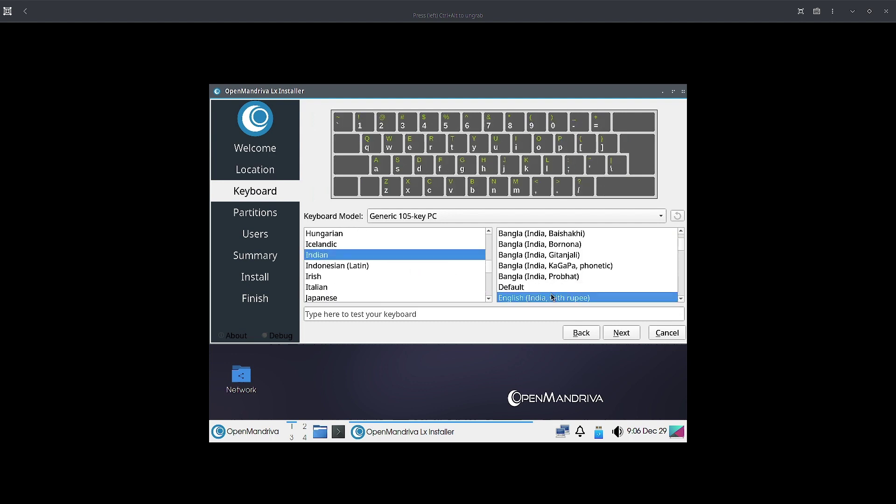
click(620, 335)
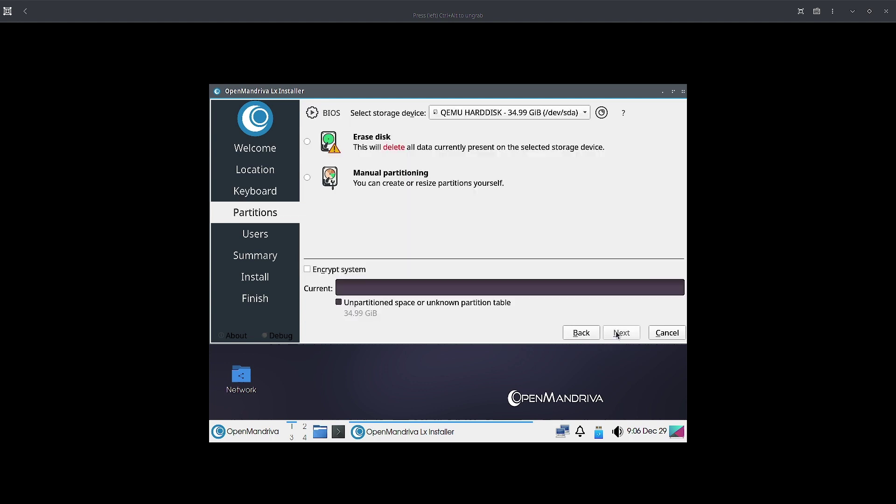
Choose manual partitioning, create an MBR partition table, and start a partition in the free space.
click(307, 177)
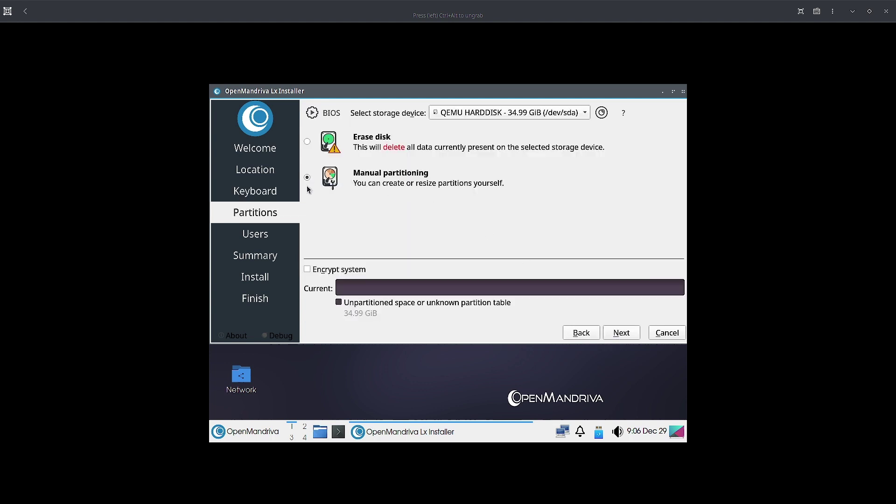
click(621, 332)
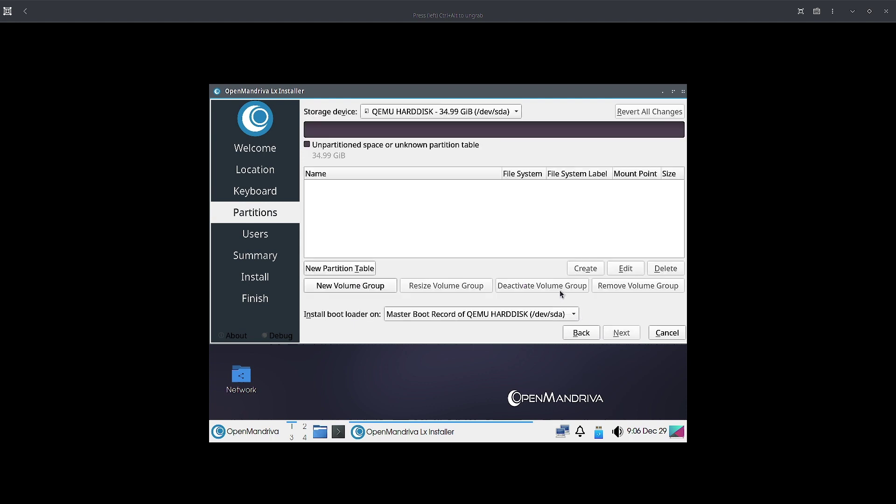
click(366, 264)
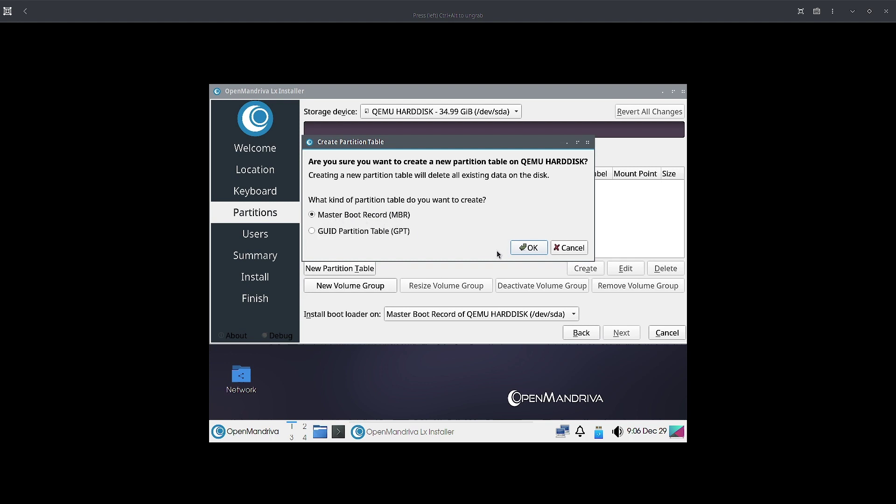
click(535, 251)
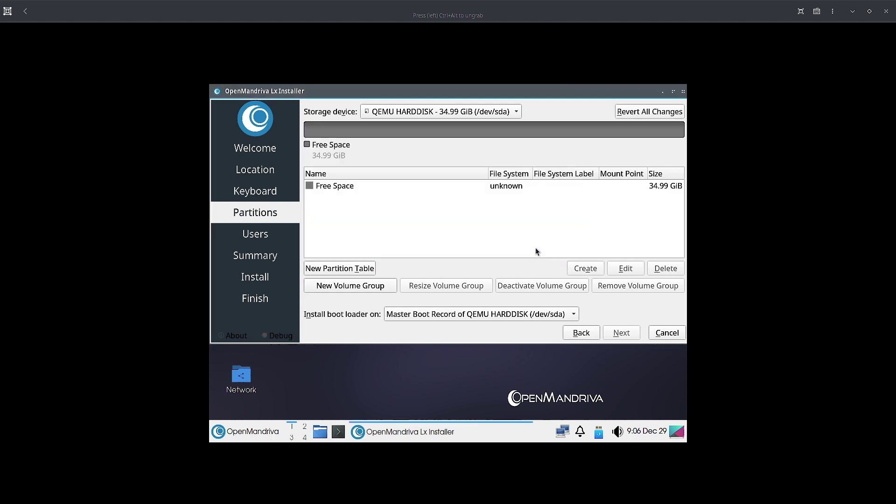
click(513, 192)
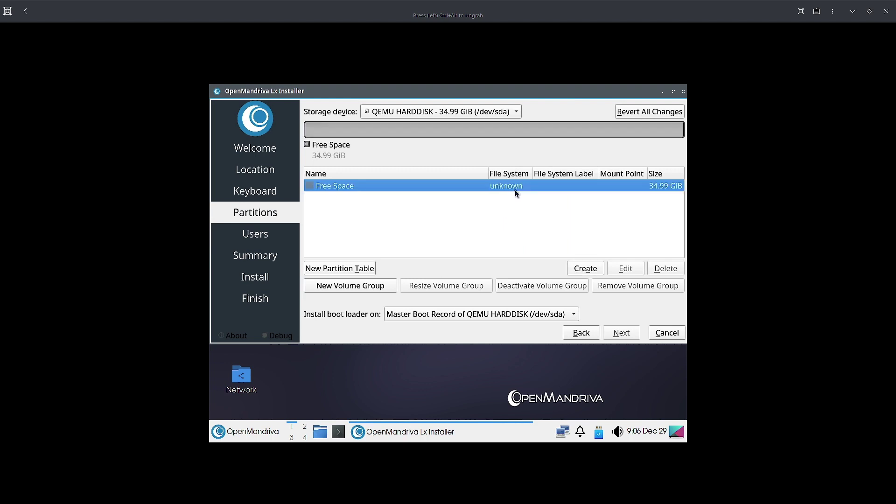
click(585, 264)
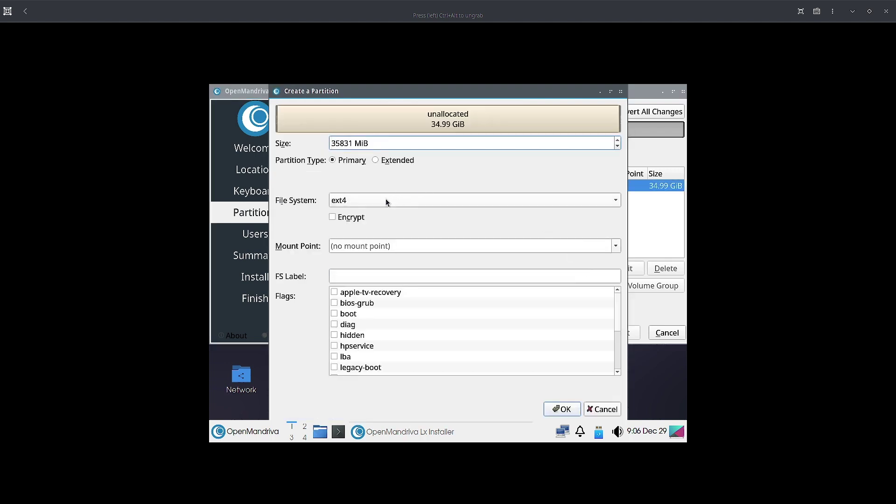
Create a fat32 partition with the boot flag set.
click(360, 198)
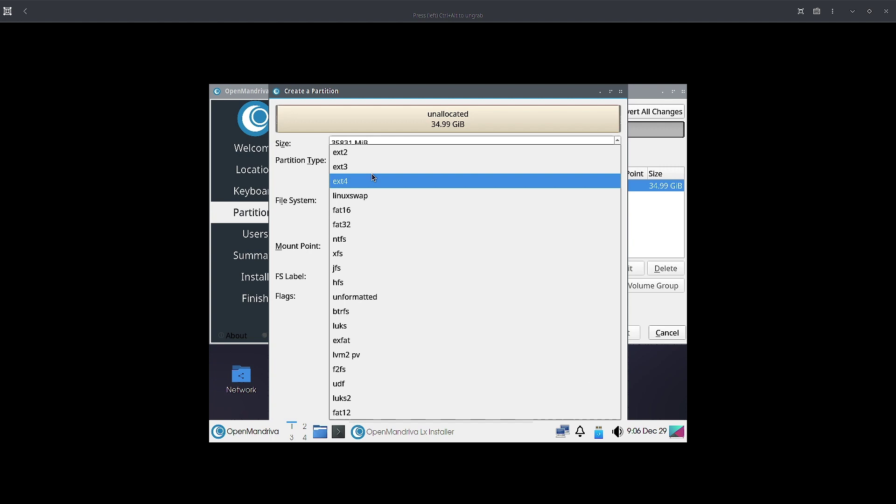
click(365, 226)
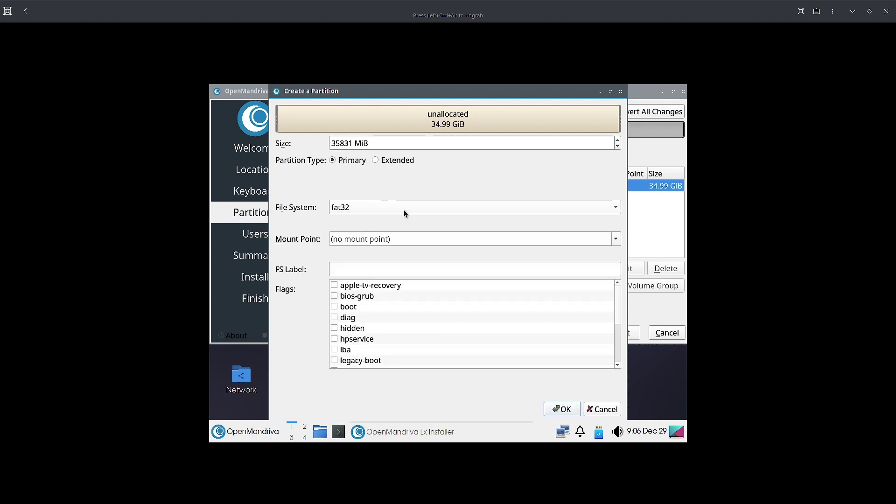
scroll(607, 240, down, 1)
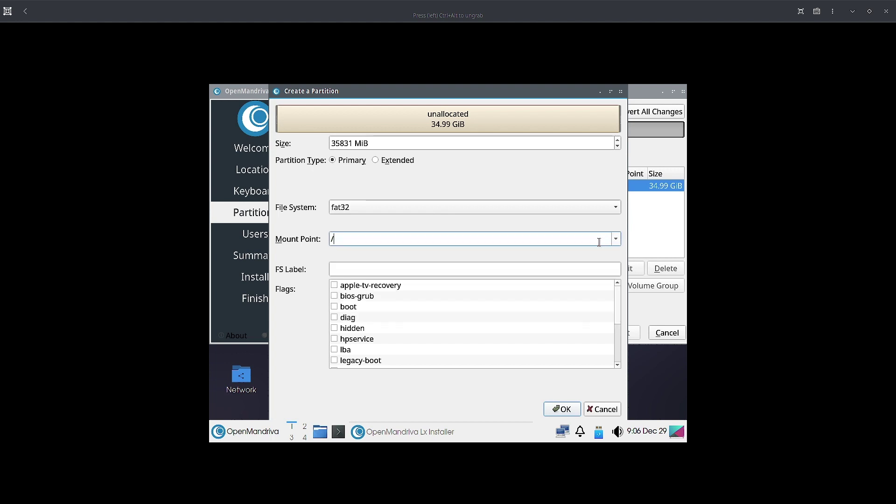
click(336, 307)
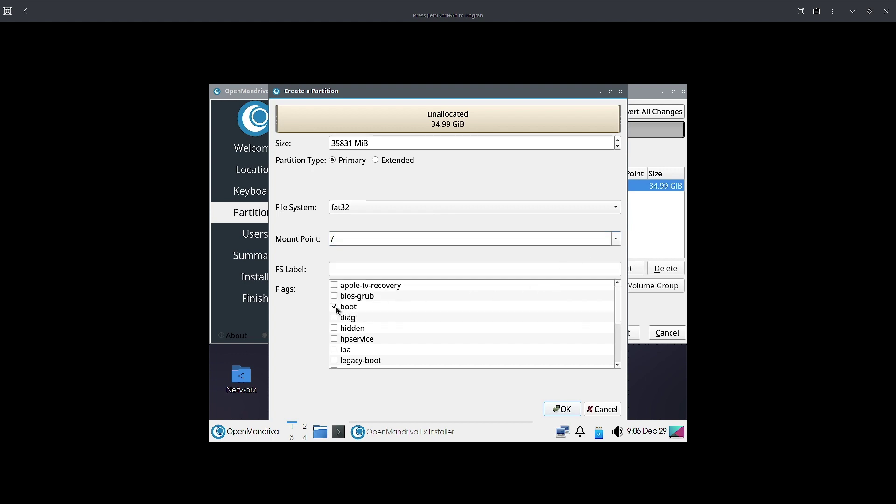
click(578, 408)
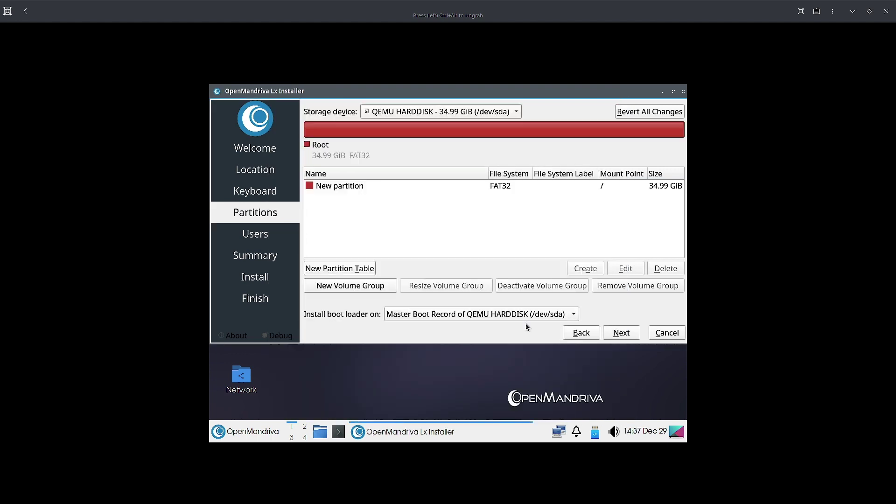
Edit that partition to 300 MiB with mount point /boot.
click(534, 186)
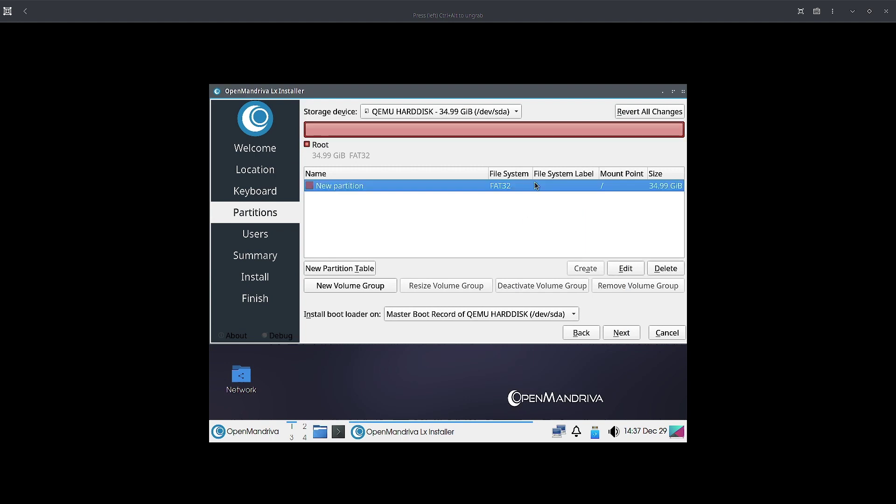
click(628, 266)
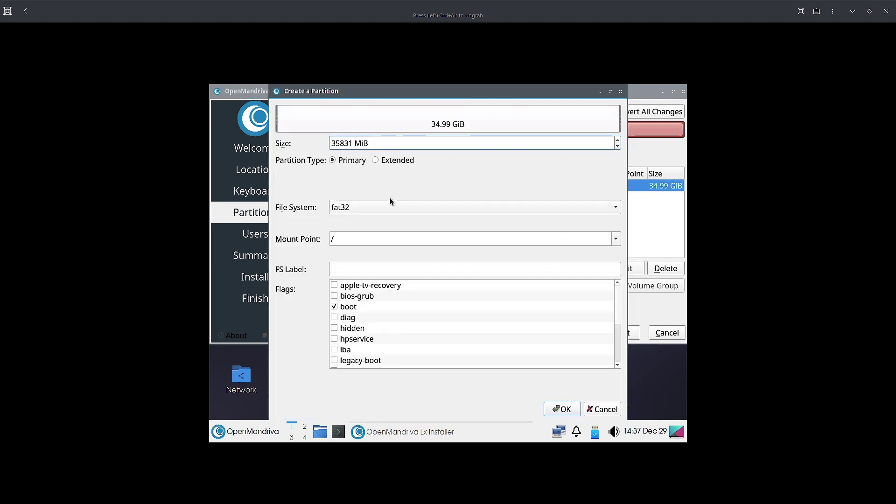
drag(353, 143, 320, 132)
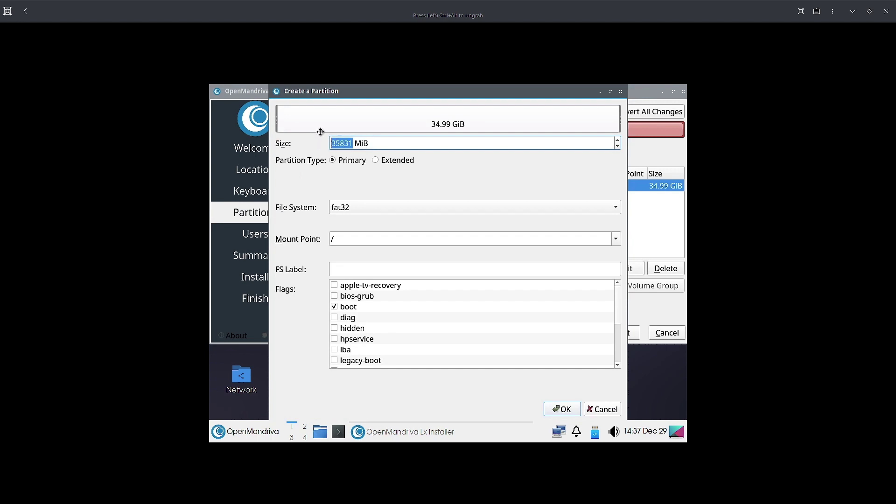
text(300)
click(612, 233)
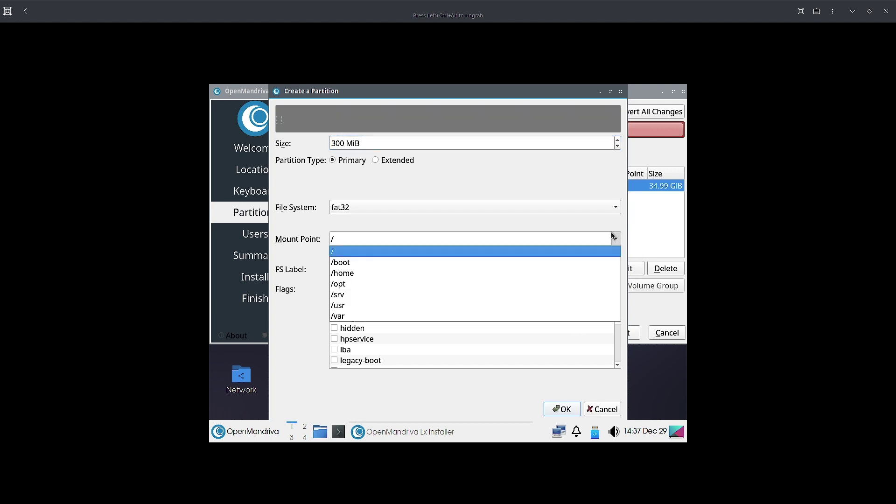
click(573, 263)
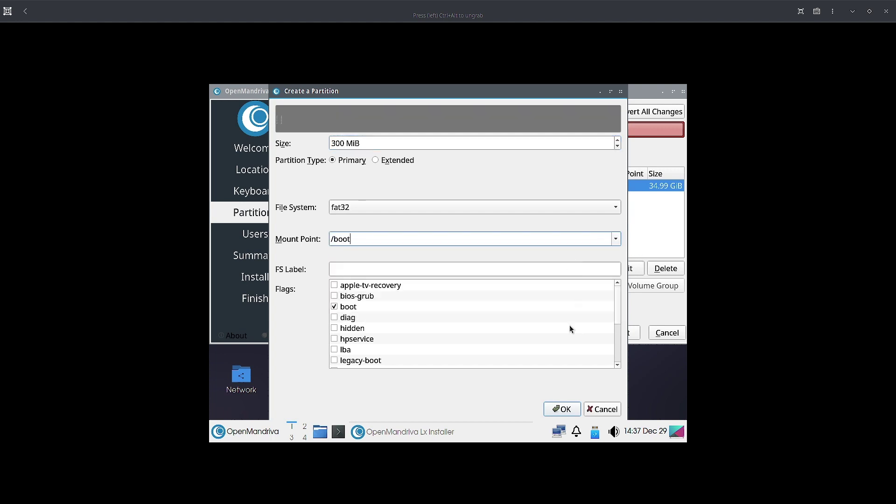
click(563, 410)
Start a new partition in the free space and set its size to 2000 MiB.
click(530, 197)
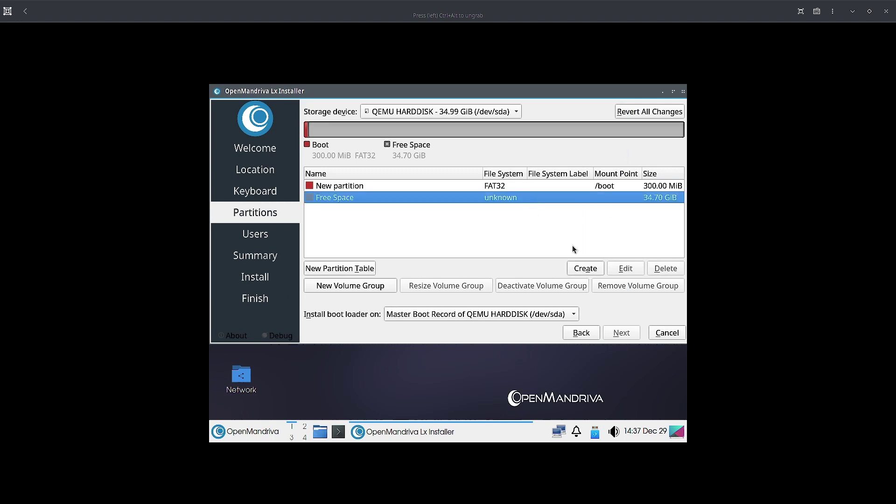
click(585, 269)
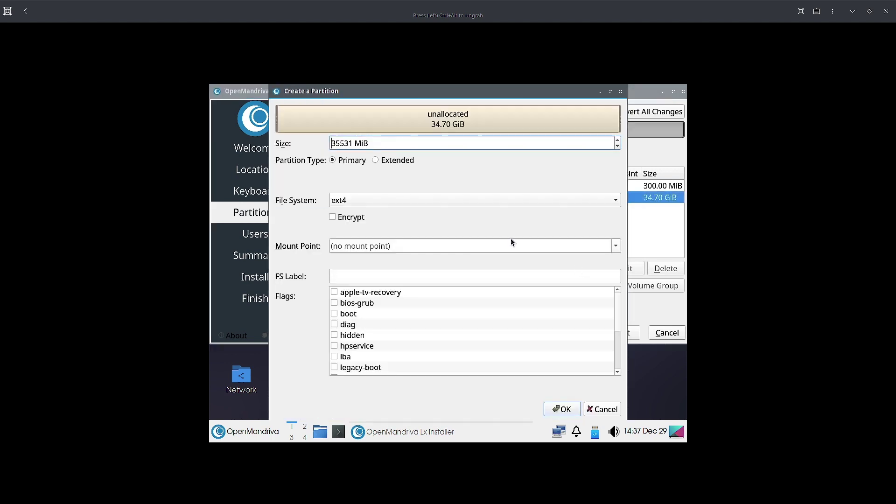
double_click(351, 142)
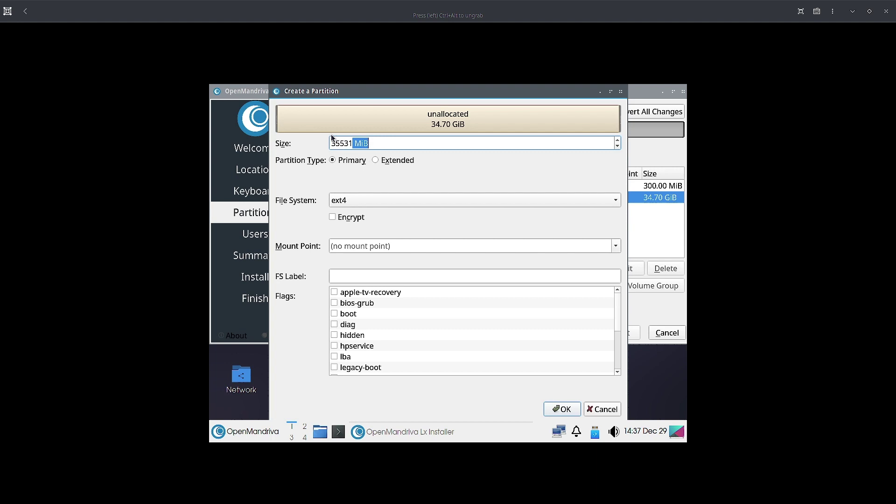
triple_click(331, 141)
click(351, 145)
key(BackSpace)
key(BackSpace)
key(BackSpace)
key(BackSpace)
key(BackSpace)
key(BackSpace)
text(2000)
Make it linuxswap with the swap flag, confirming the 1.95 GiB swap partition.
click(375, 195)
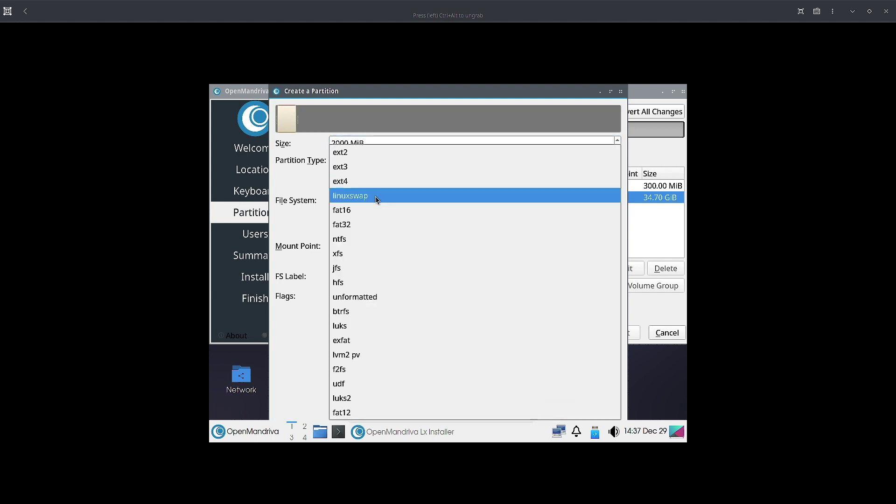
click(376, 196)
scroll(373, 336, down, 3)
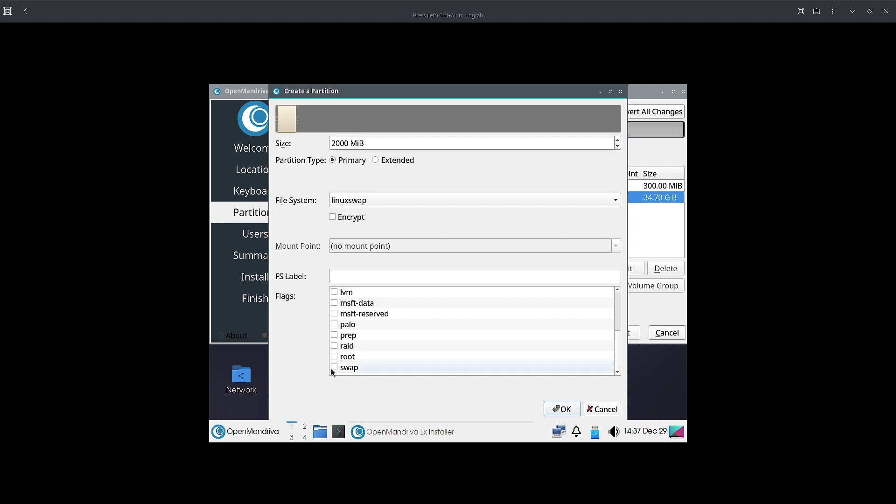
click(334, 367)
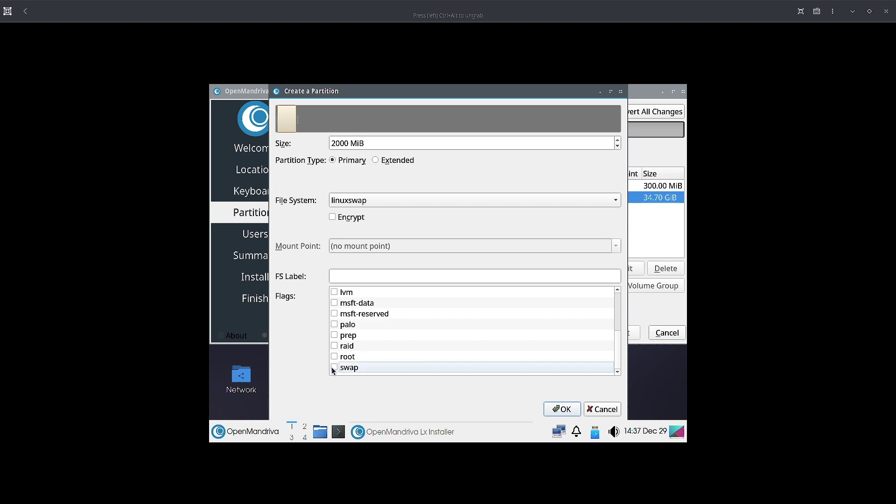
click(561, 409)
click(474, 211)
click(569, 268)
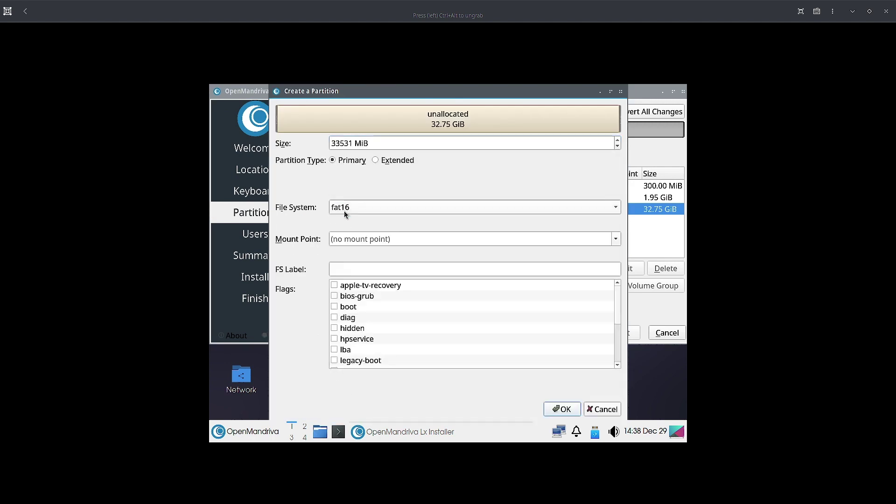
Format the remaining 32.75 GiB as btrfs, mounted at / with the root flag.
click(350, 208)
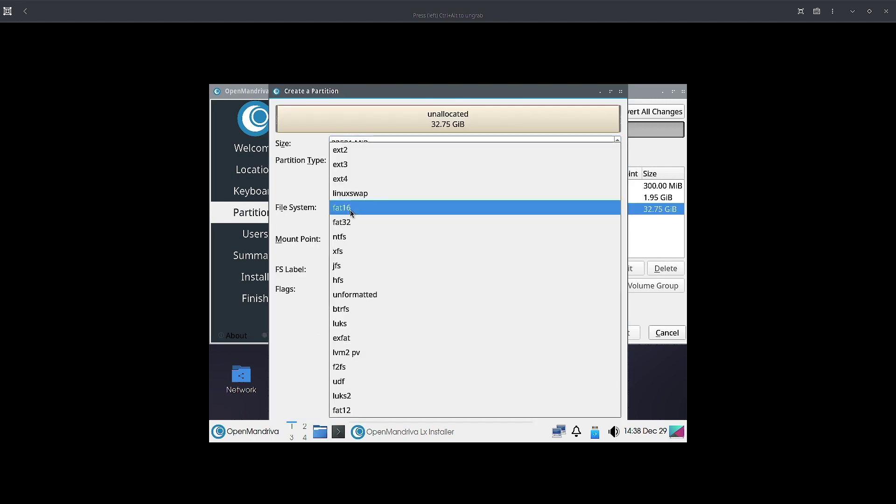
click(358, 309)
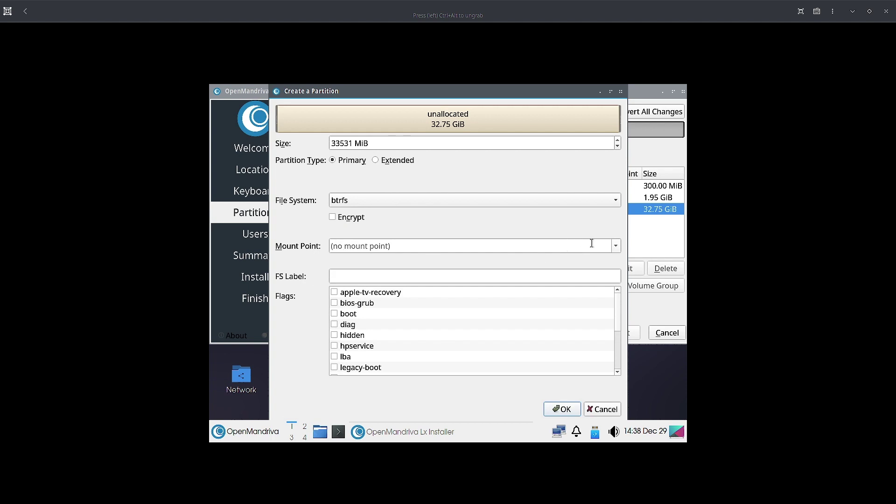
click(616, 247)
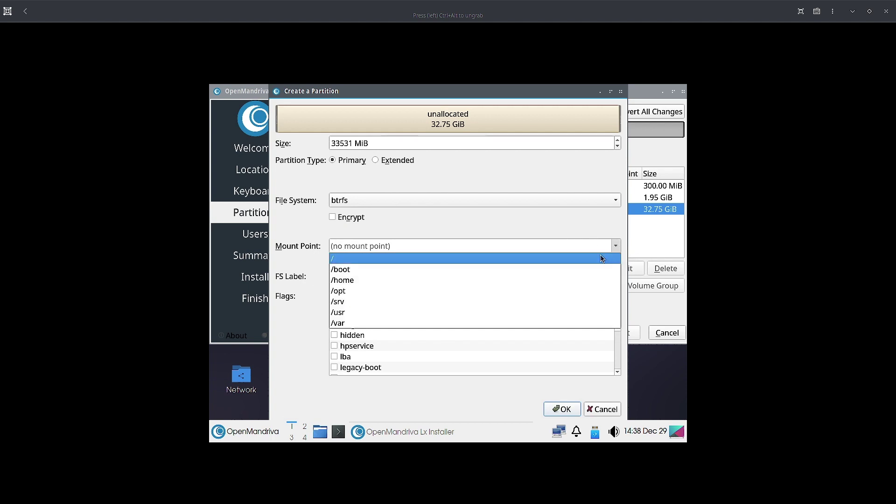
click(600, 258)
scroll(413, 323, down, 2)
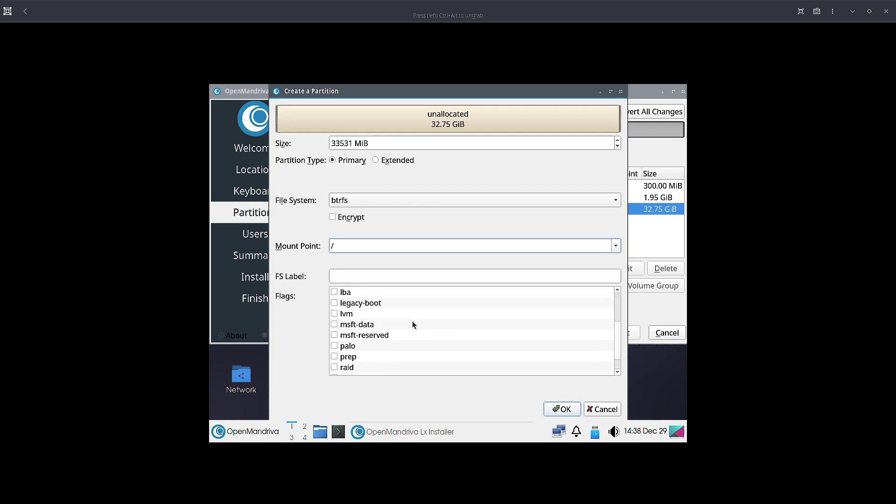
scroll(366, 345, down, 1)
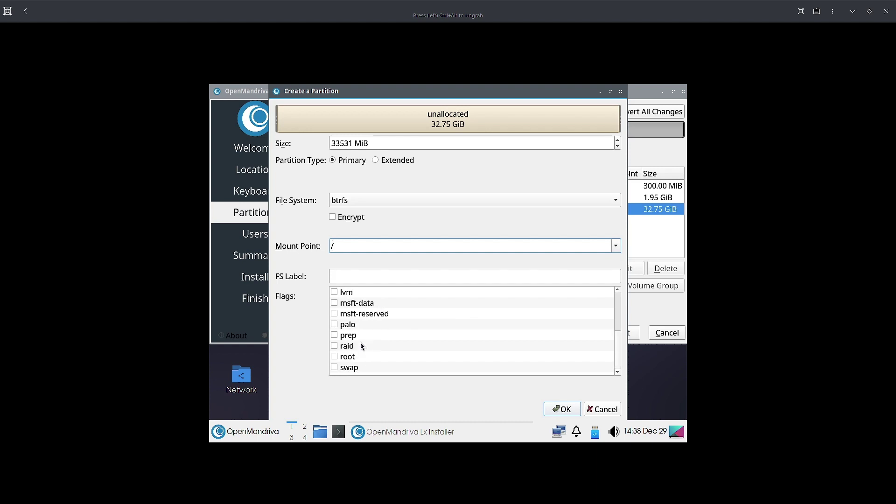
click(335, 356)
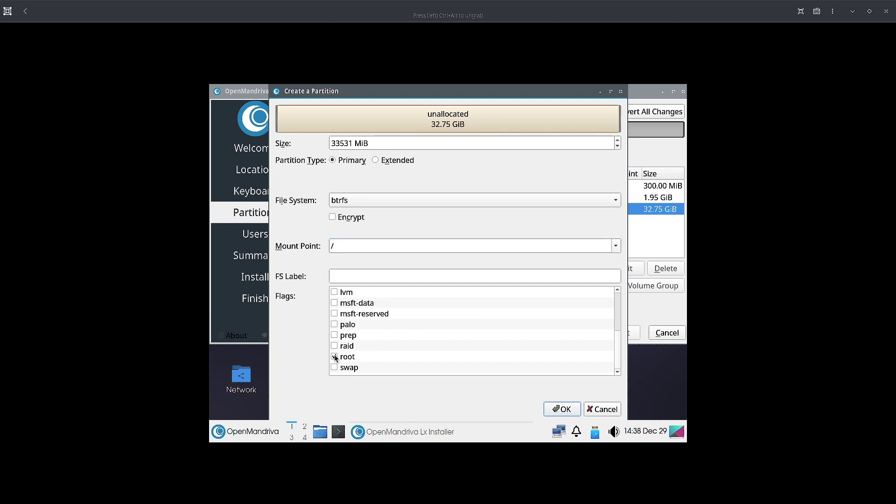
click(557, 412)
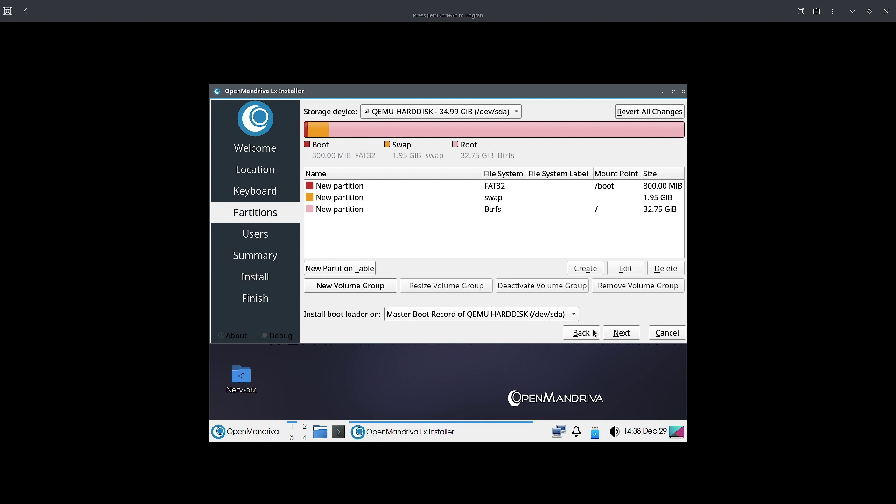
Proceed past partitioning, dismiss the GPT on BIOS notice, and enter the user's name.
click(615, 336)
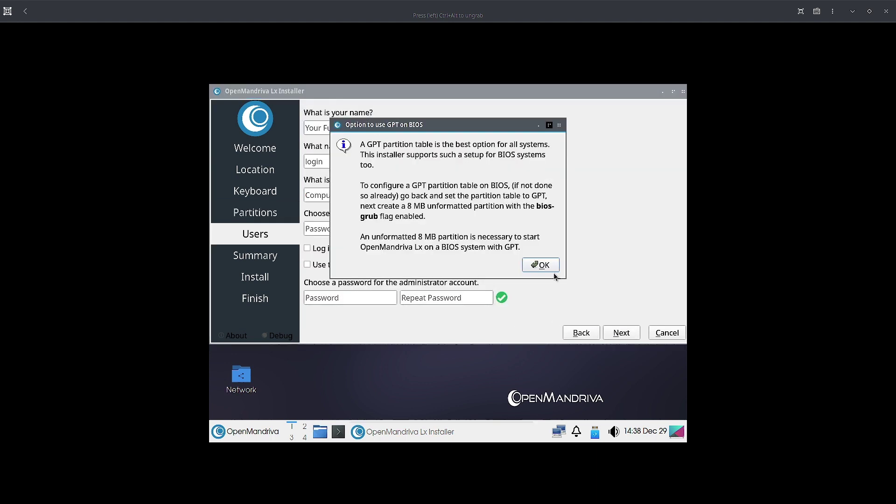
click(548, 261)
text(sam)
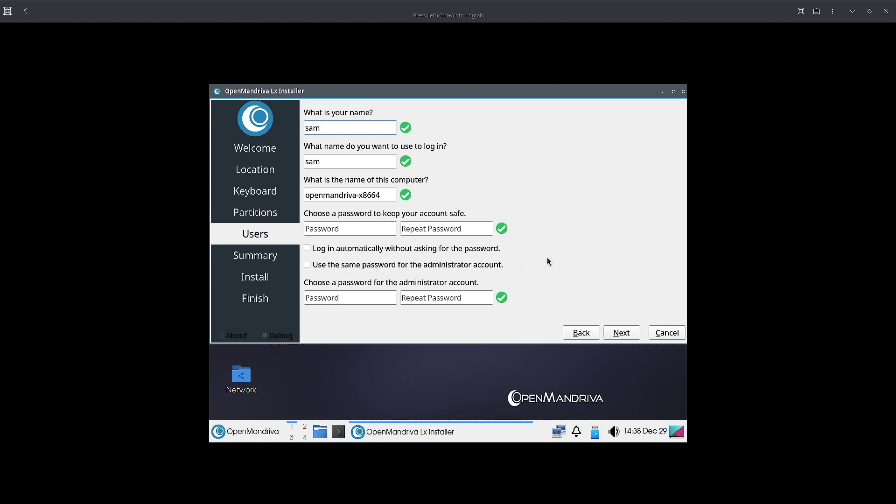
Enter and confirm the account password, reuse it for the administrator, and go to the summary.
click(382, 230)
text(●●●●●●)
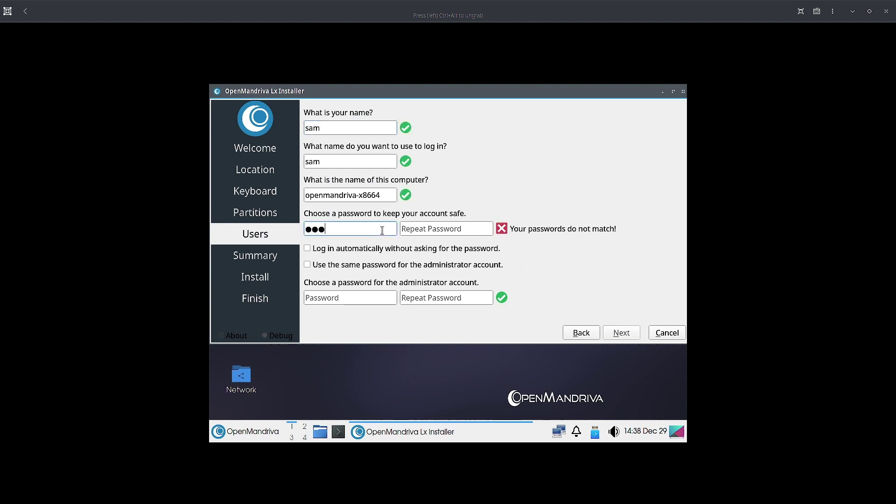
click(414, 229)
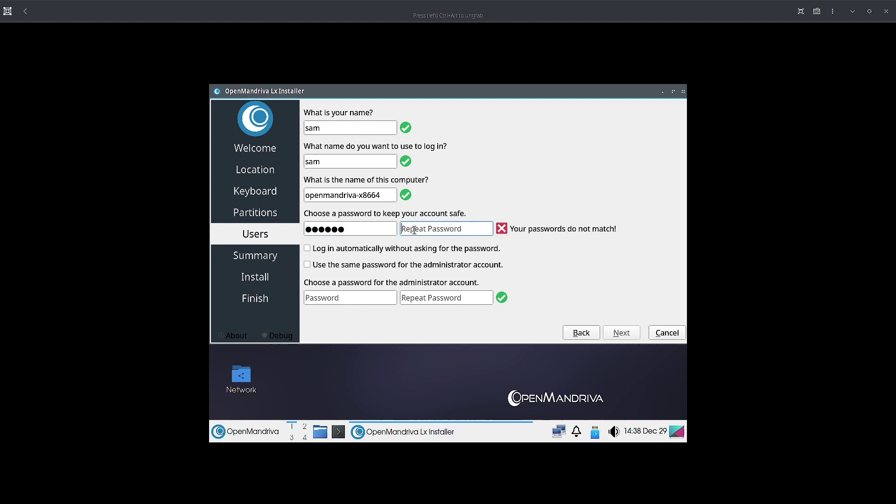
text(●●●●●●)
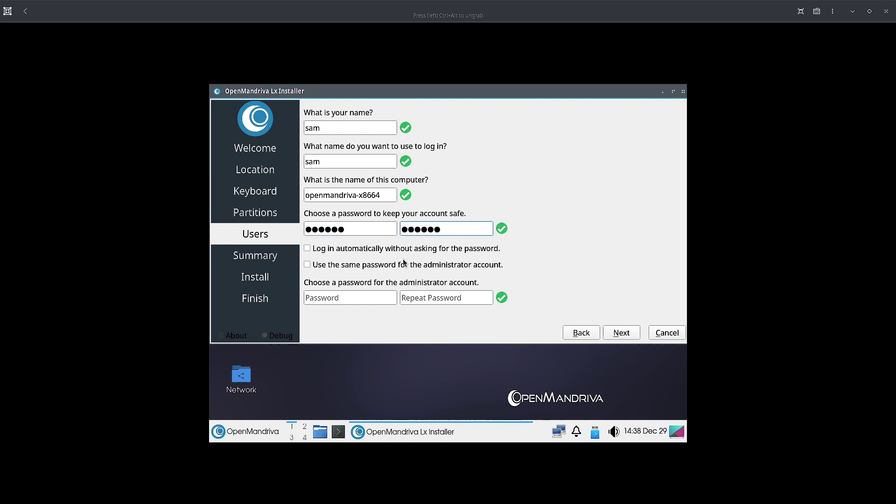
click(402, 266)
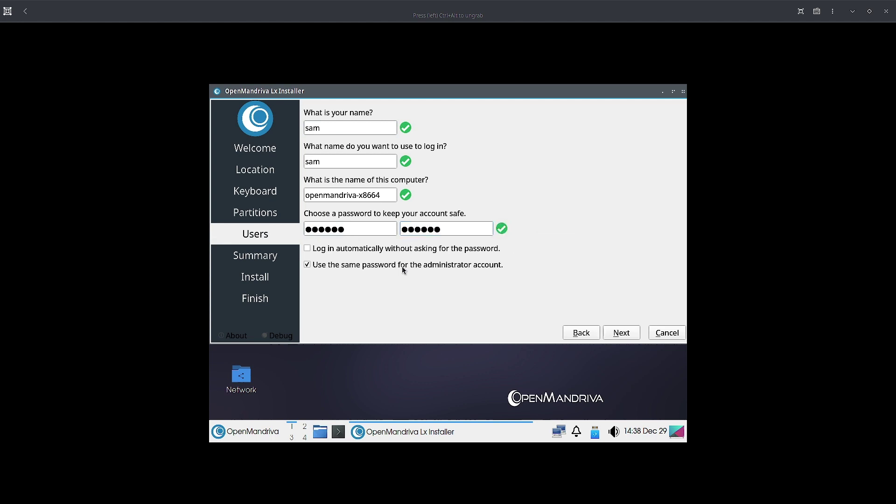
click(621, 333)
Scroll through the planned boot, swap and btrfs partitions and maximize the installer window.
scroll(598, 331, down, 3)
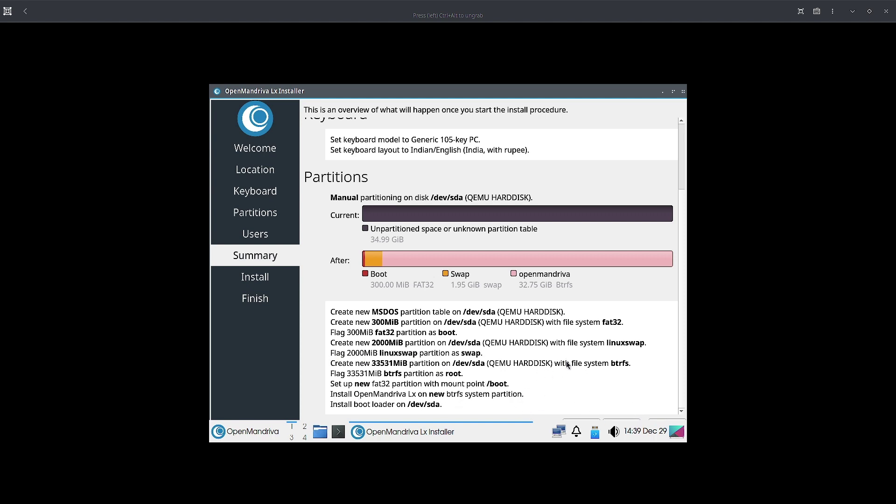
click(671, 92)
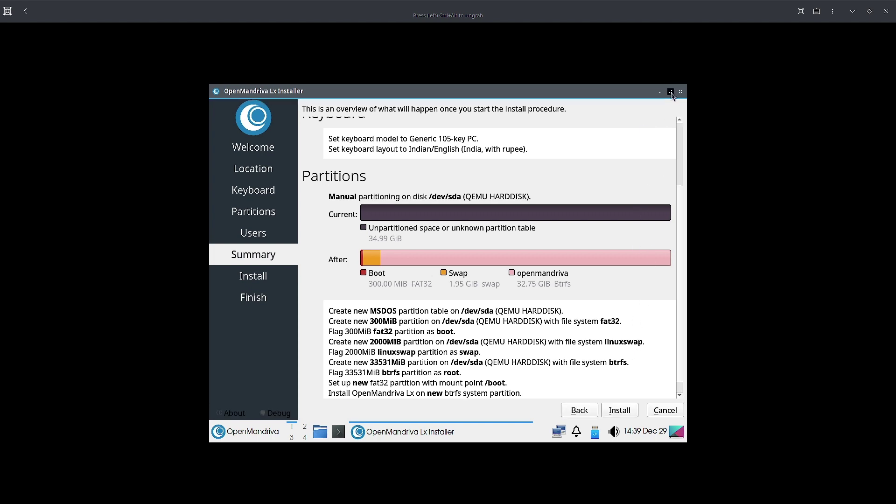
Start the OpenMandriva installation, confirming the irreversible disk changes with Install now.
click(620, 410)
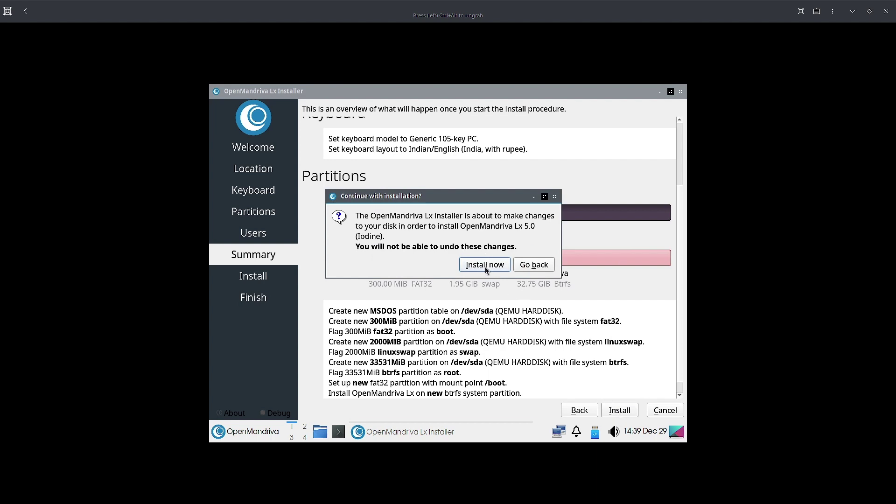
click(486, 266)
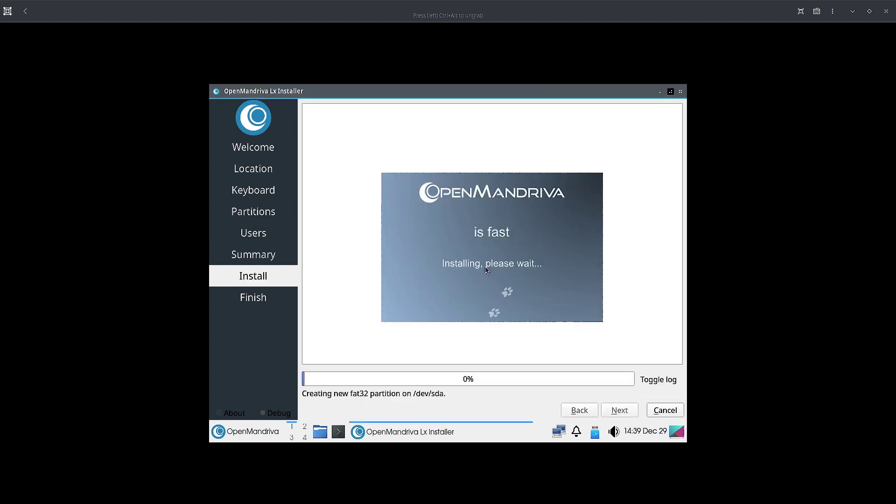